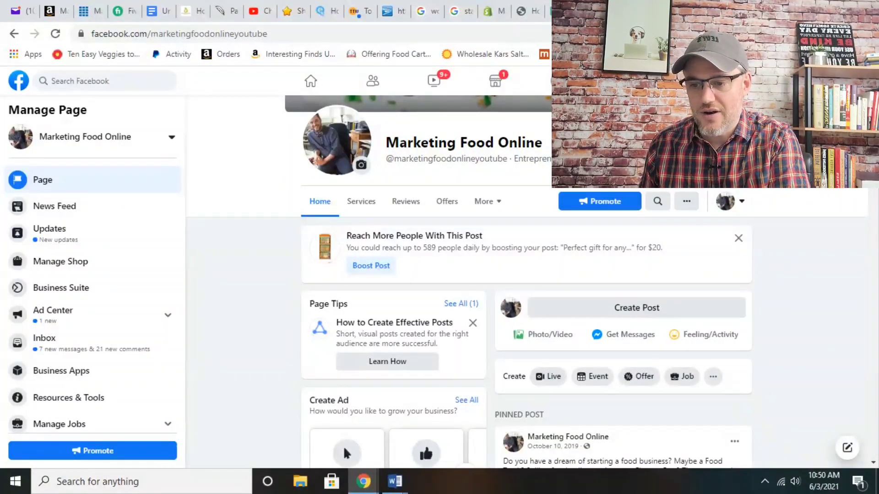
Step: Start a page post reading "Check out our new line of coffee! Roasted in small batches and delivered fresh to your door!"
left_click(661, 309)
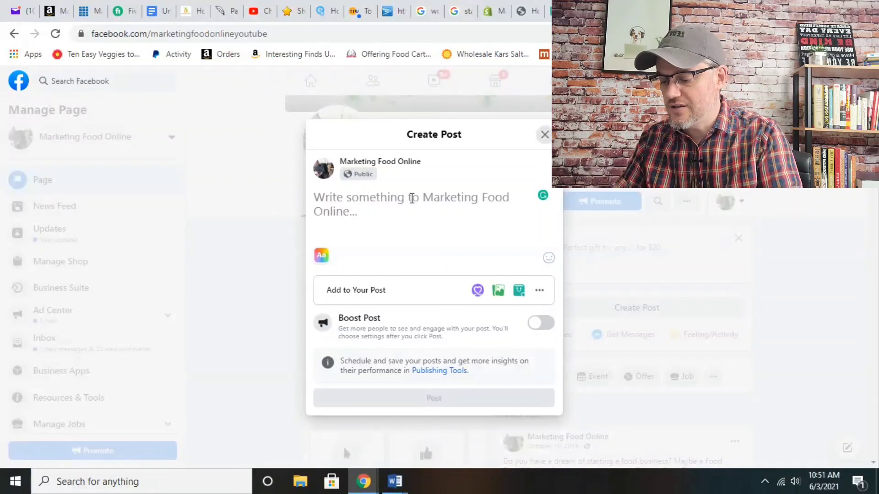
type("Chec out our new lin")
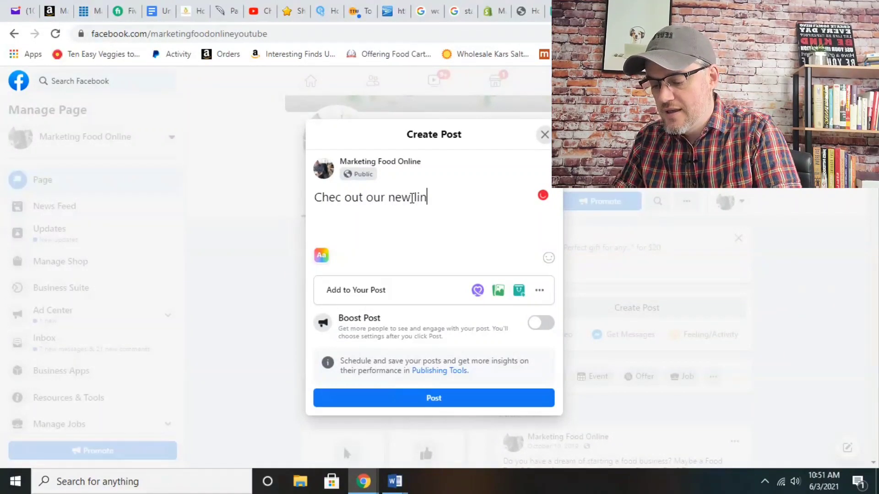
type("e of coffee")
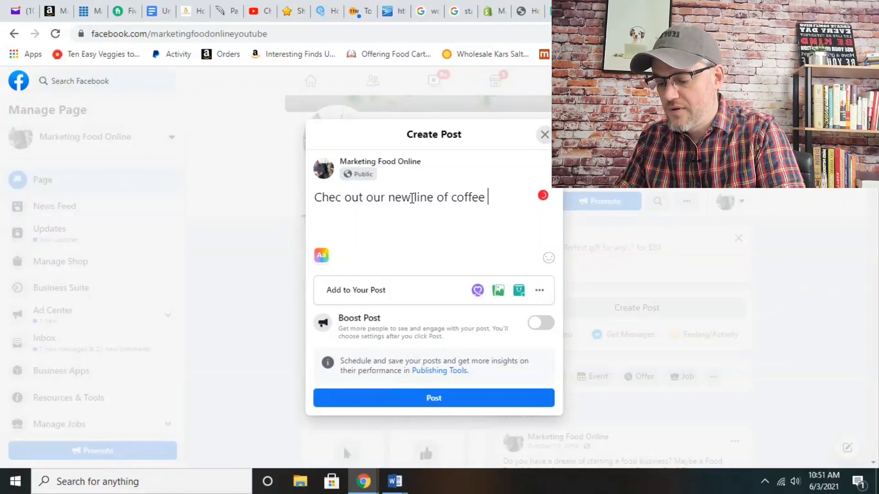
type("! Roa")
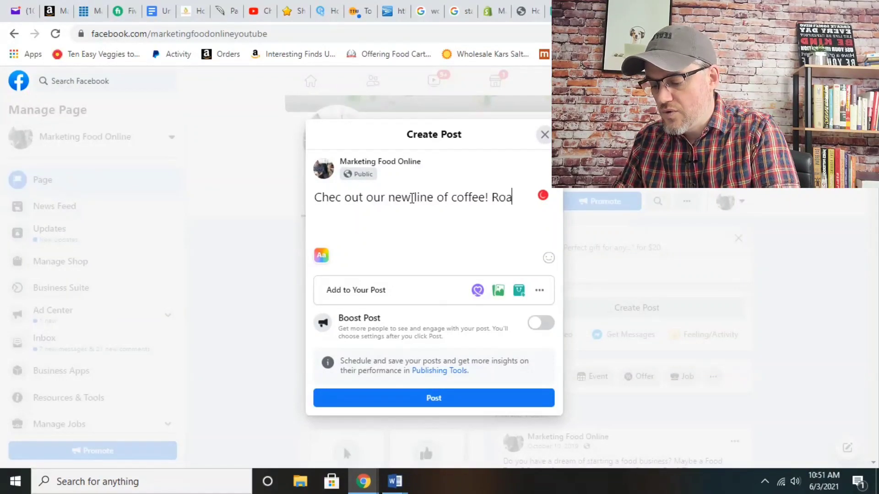
type("sted in small b")
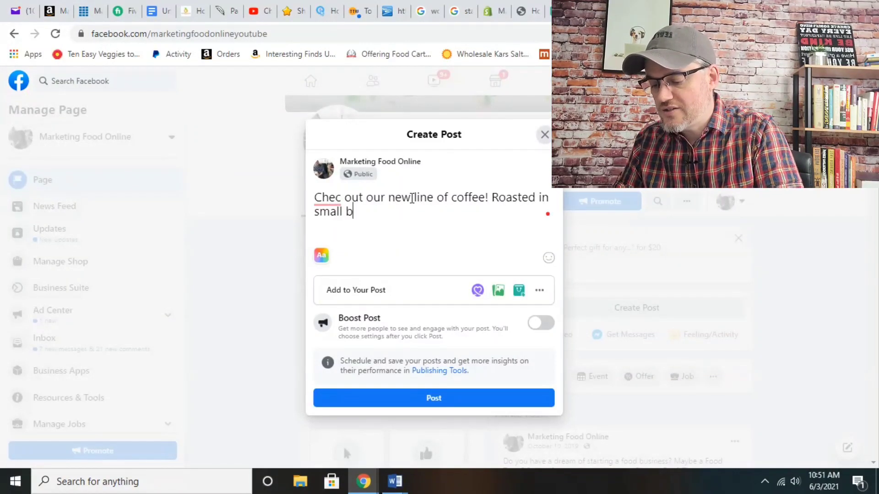
type("taches and delive")
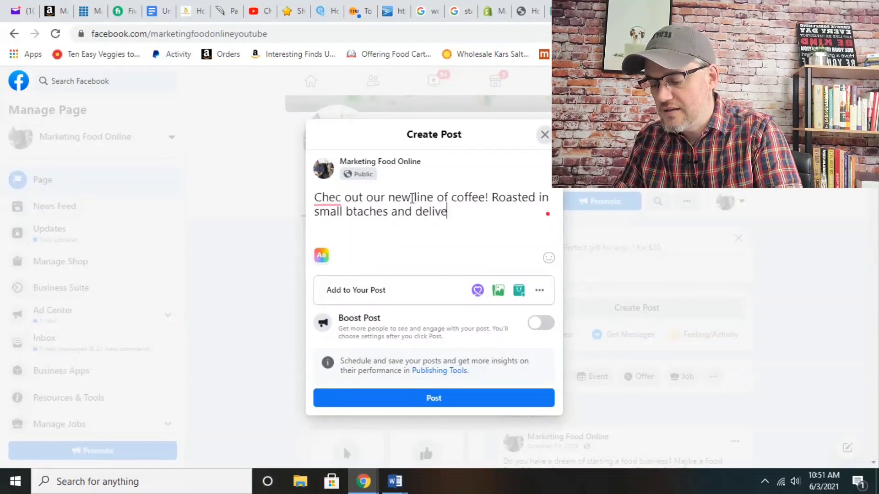
type("red fresh to your door!")
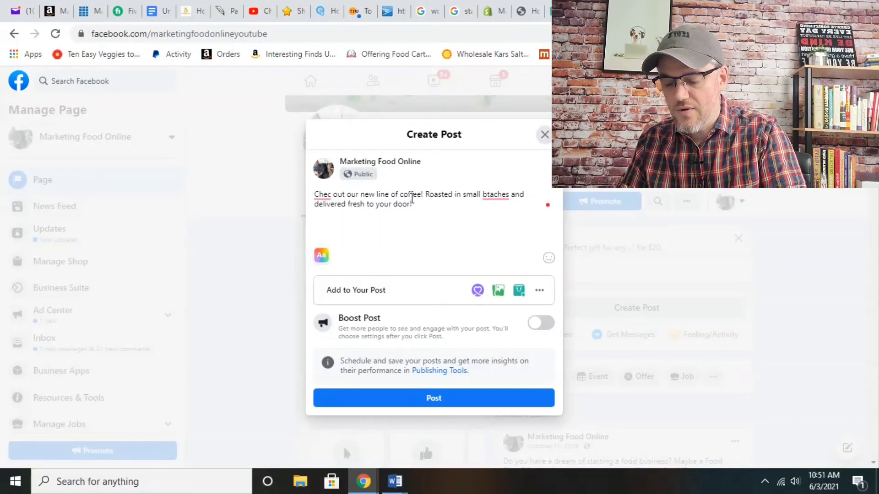
key("Return")
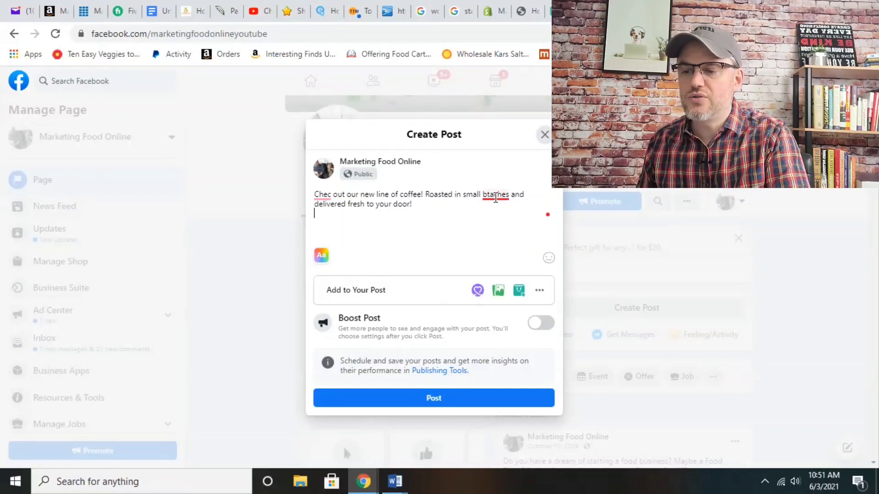
Step: Correct the two misspelled words in the post text to "batches" and "Check"
right_click(495, 197)
left_click(497, 214)
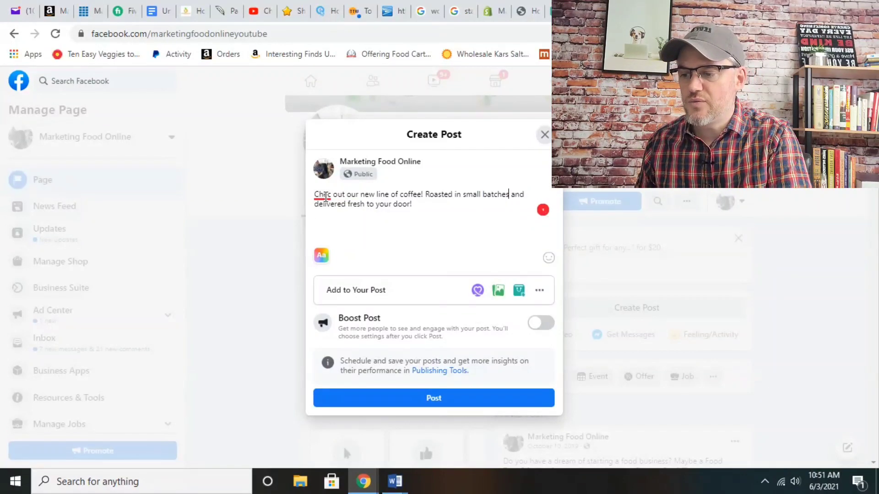
left_click(322, 196)
left_click(326, 217)
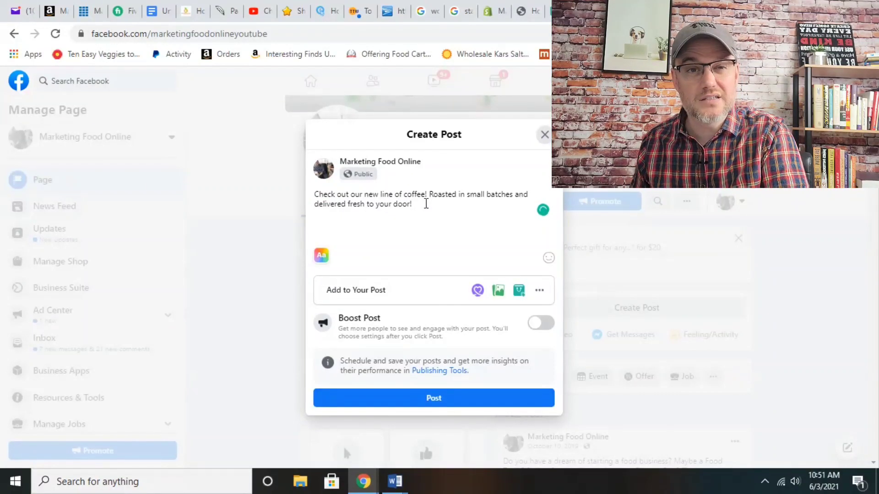
Step: Add the suggested hashtags #coffeetime, #coffee and #coffeelover on a new line below the post text
left_click(425, 203)
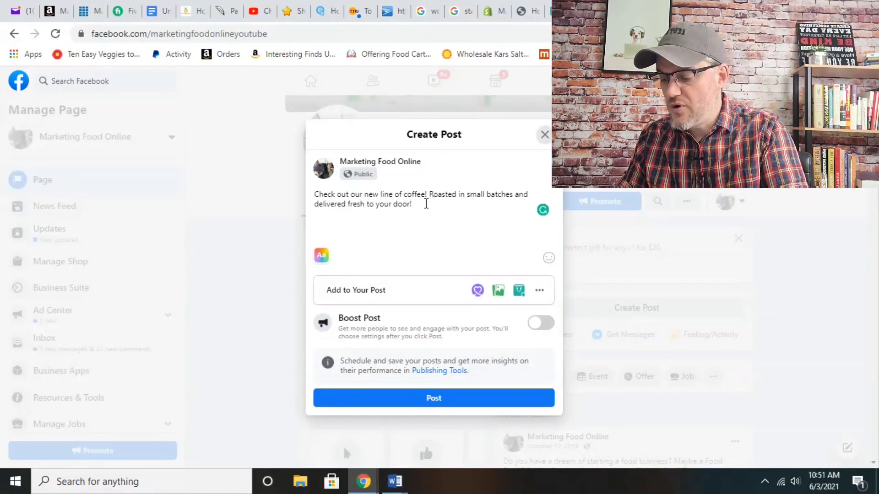
key("Return")
type("#cof")
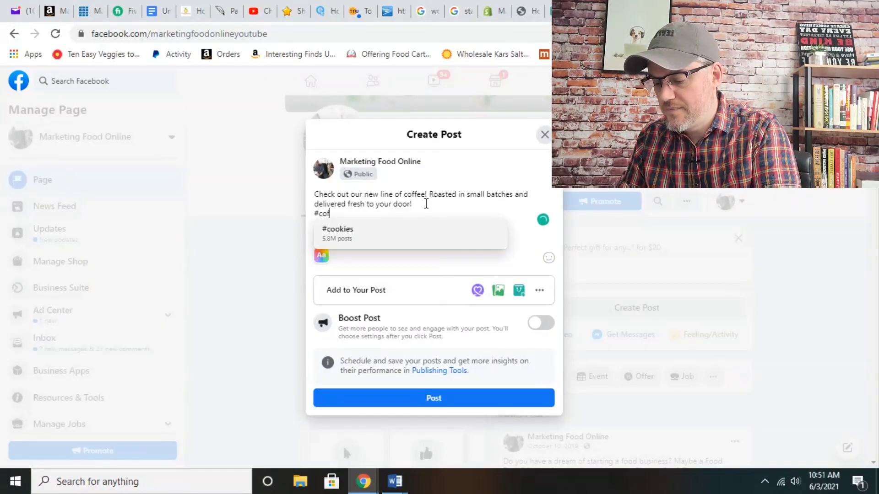
type("fee")
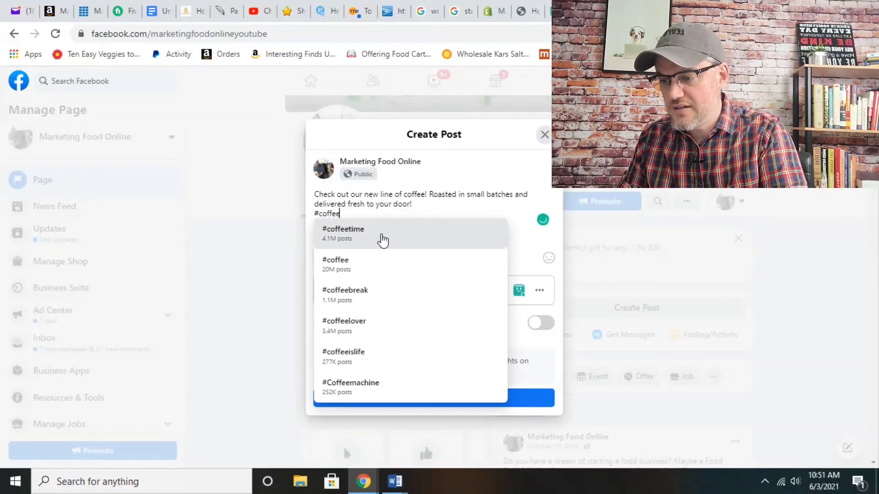
left_click(382, 240)
type("#")
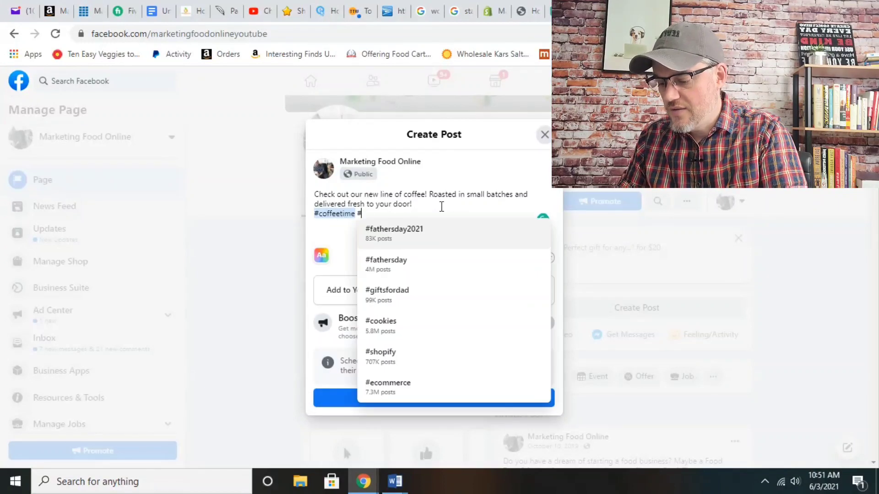
type("coff")
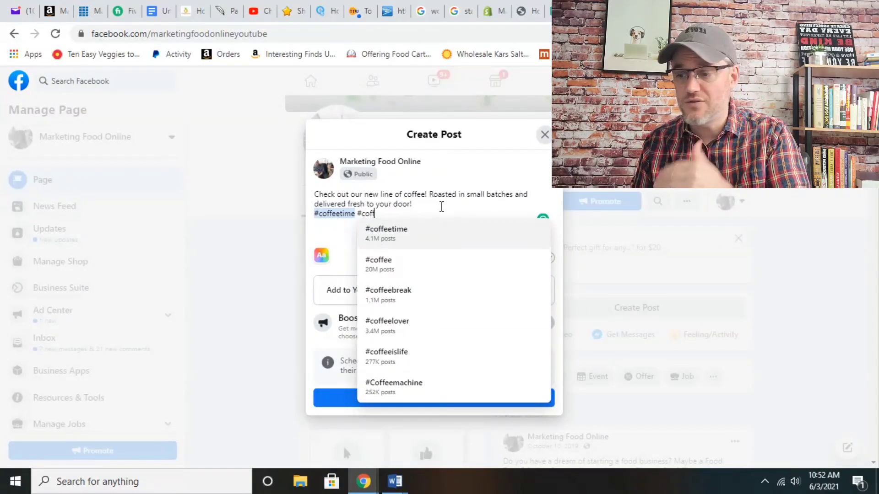
type("ee")
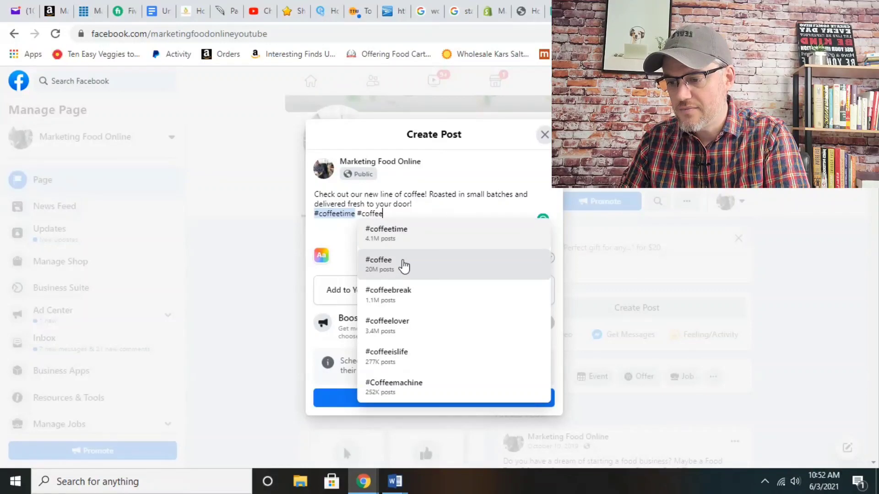
left_click(403, 265)
type("#c")
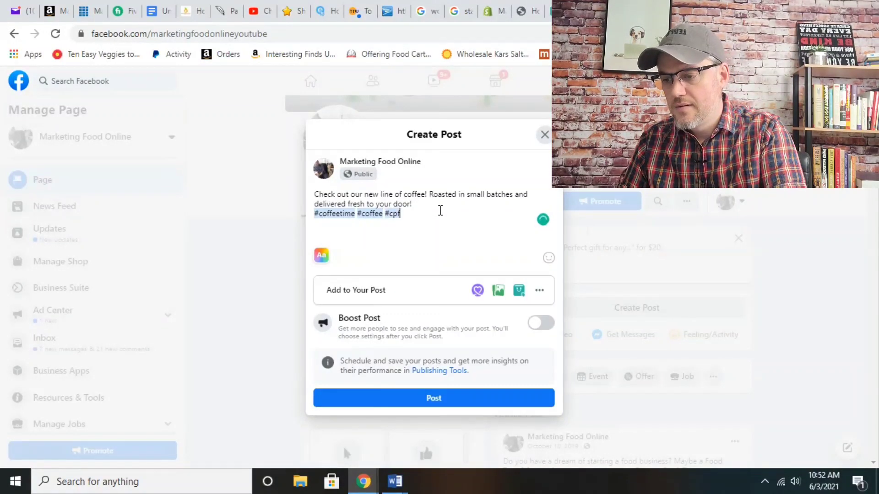
type("offee")
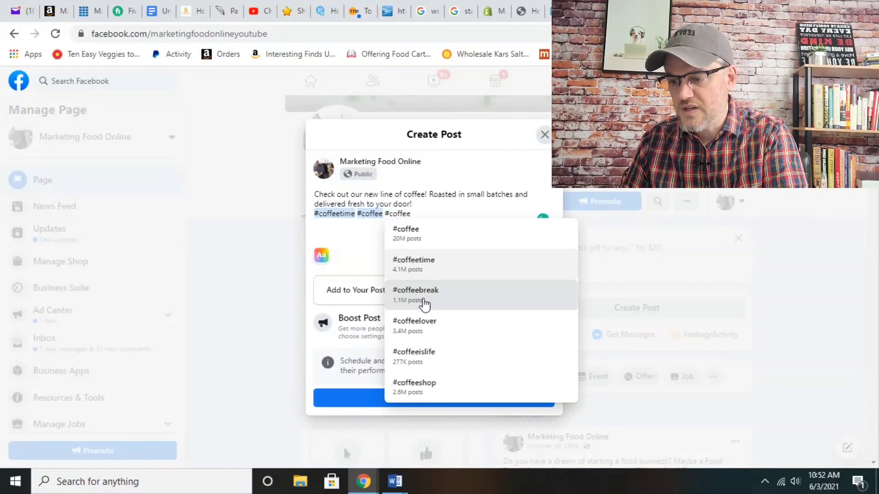
left_click(430, 339)
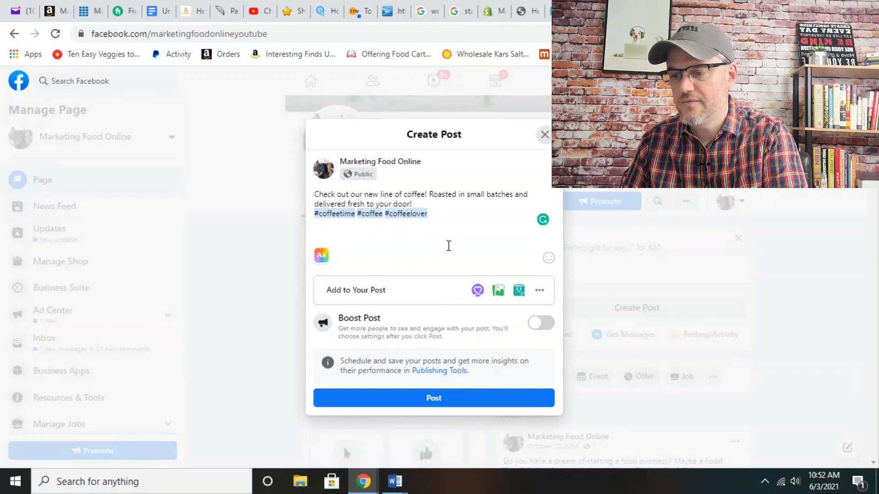
key("Return")
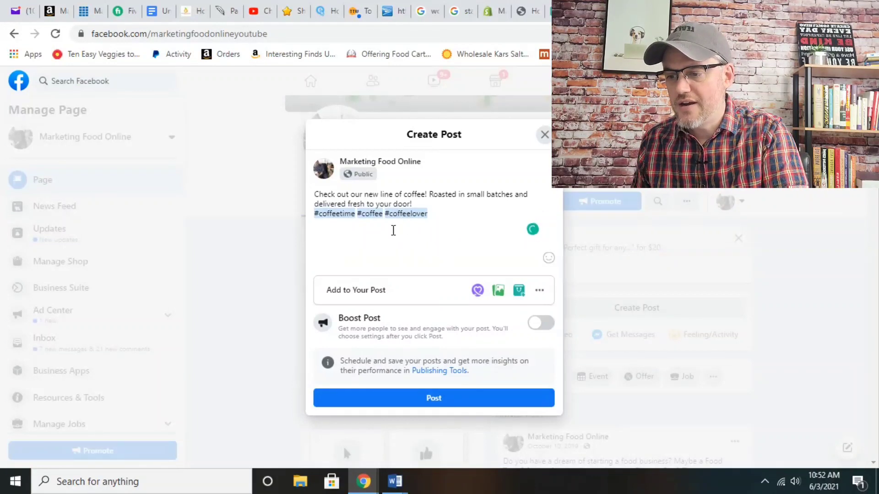
right_click(393, 236)
left_click(423, 332)
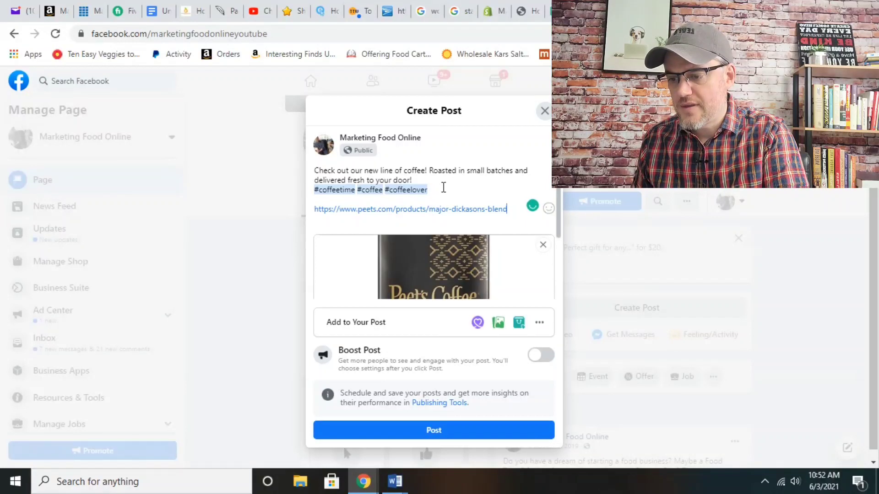
left_click(452, 432)
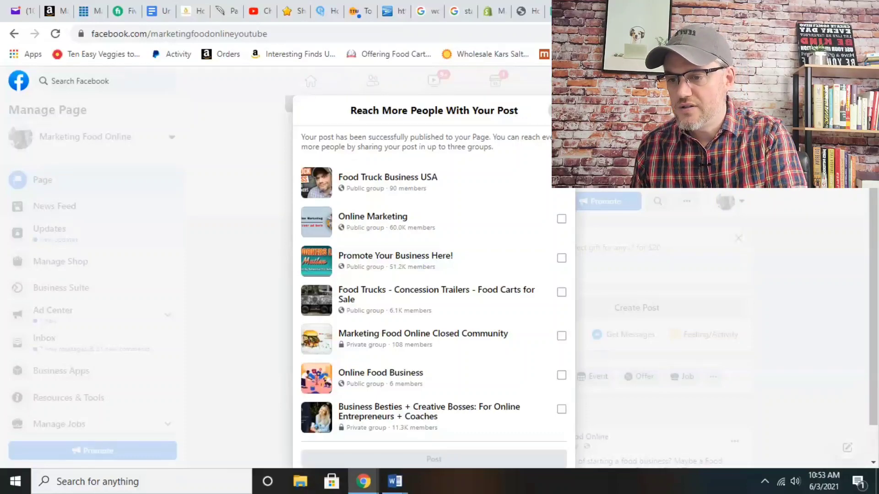
left_click(557, 111)
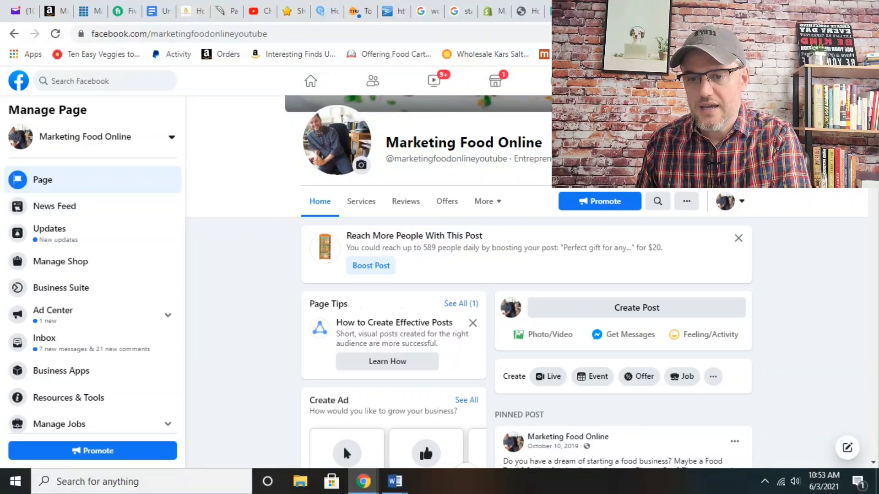
Step: Find the newly published coffee post on the page and start boosting it
scroll(526, 289, "down", 10)
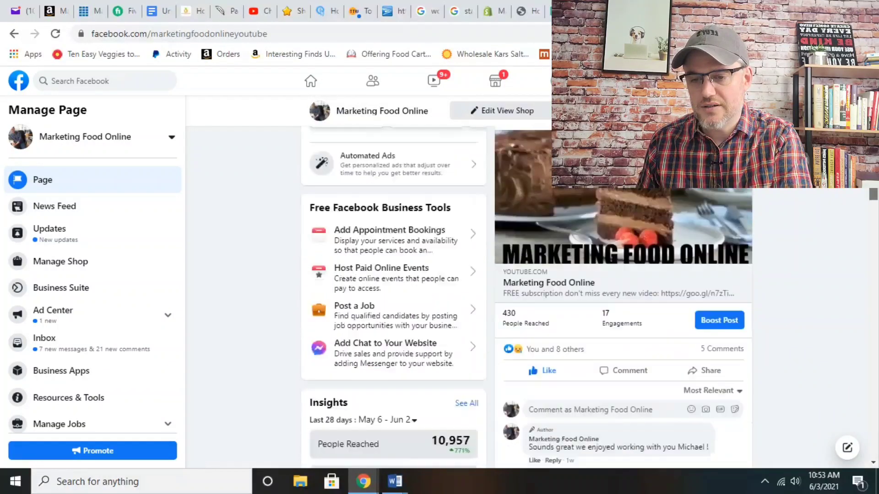
scroll(874, 222, "down", 7)
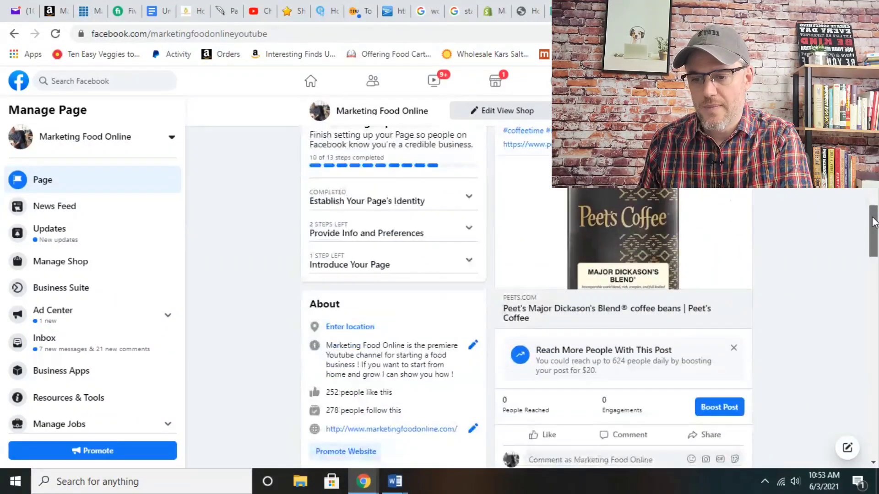
left_click(722, 414)
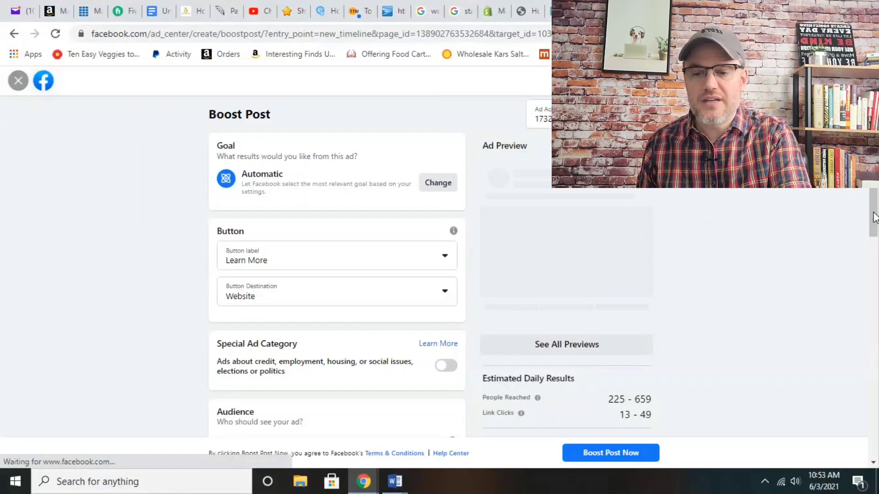
Step: Edit the boost's targeted audience and set its age range to 18–60
left_click_drag(874, 218, 873, 261)
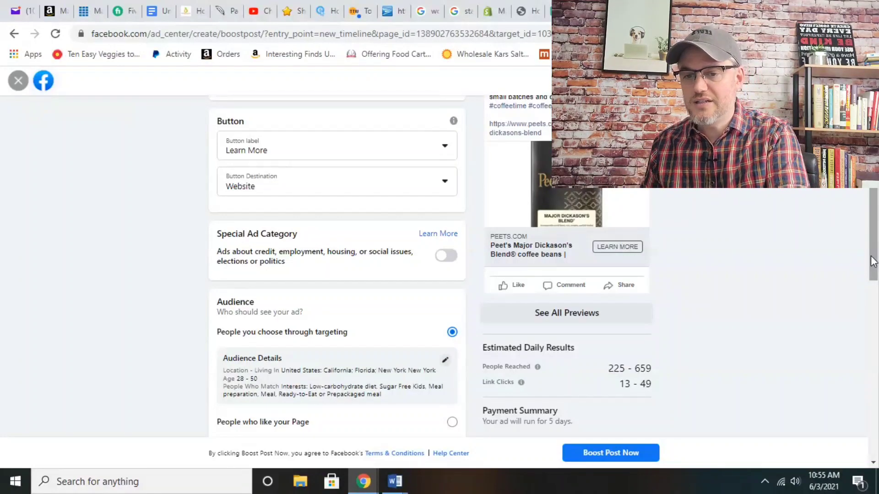
scroll(873, 250, "down", 1)
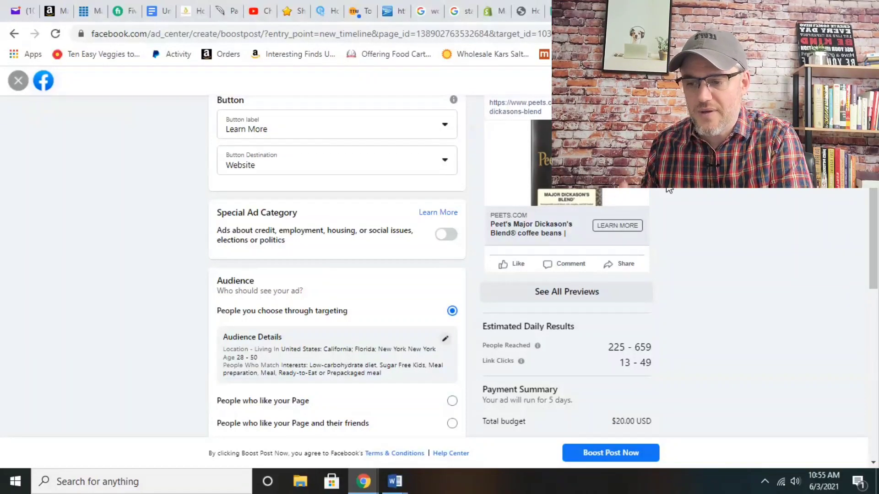
scroll(876, 238, "down", 3)
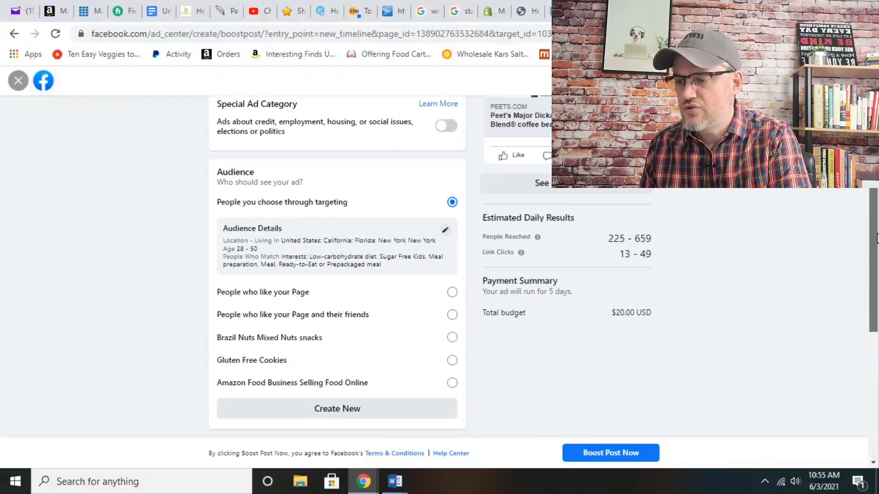
left_click_drag(877, 238, 877, 249)
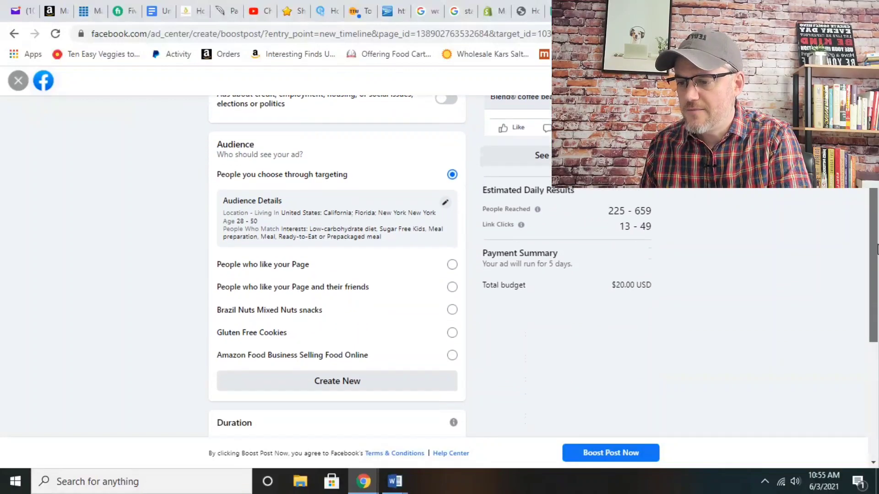
left_click(448, 204)
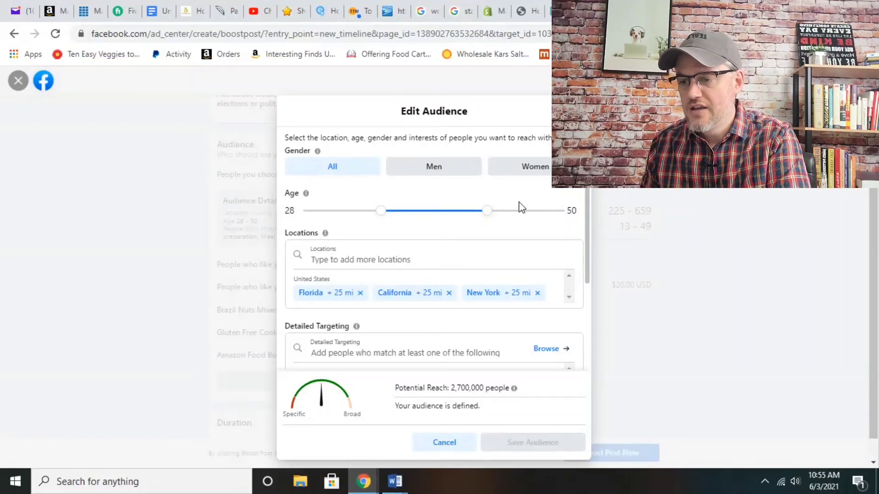
left_click_drag(487, 216, 539, 218)
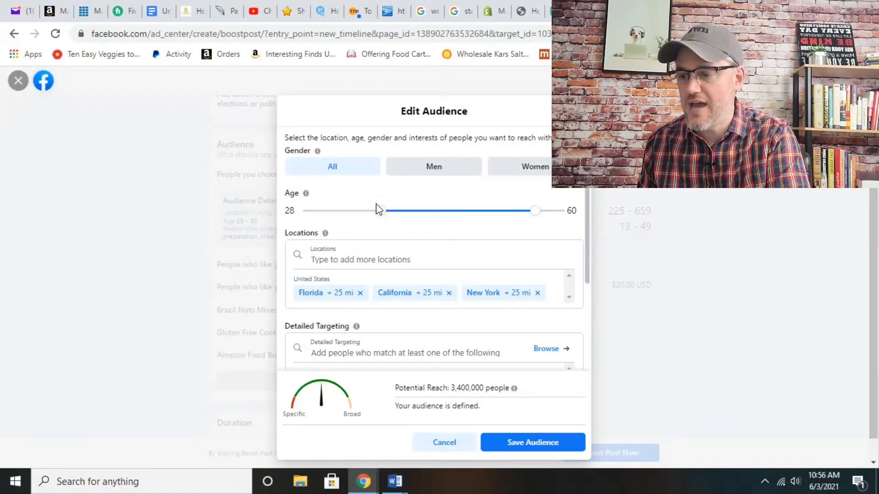
left_click_drag(378, 210, 330, 219)
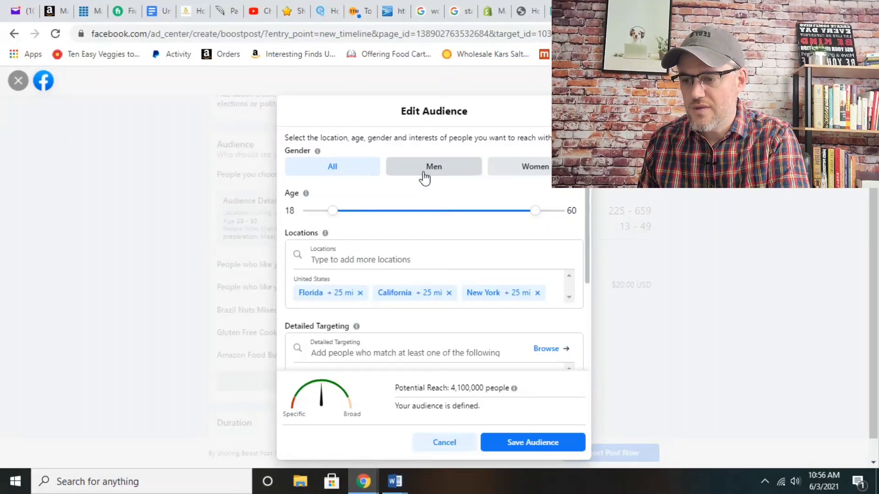
Step: Add the state of Nevada, United States, to the audience's targeted locations
left_click_drag(587, 176, 587, 211)
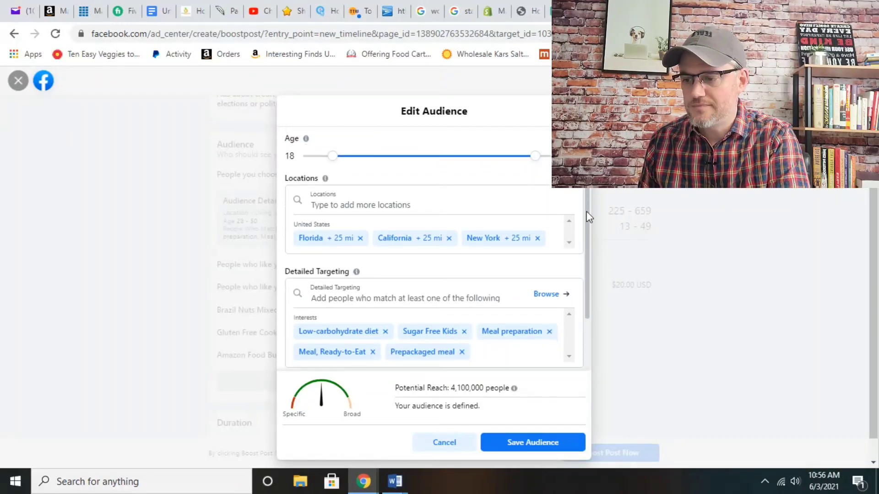
left_click(411, 204)
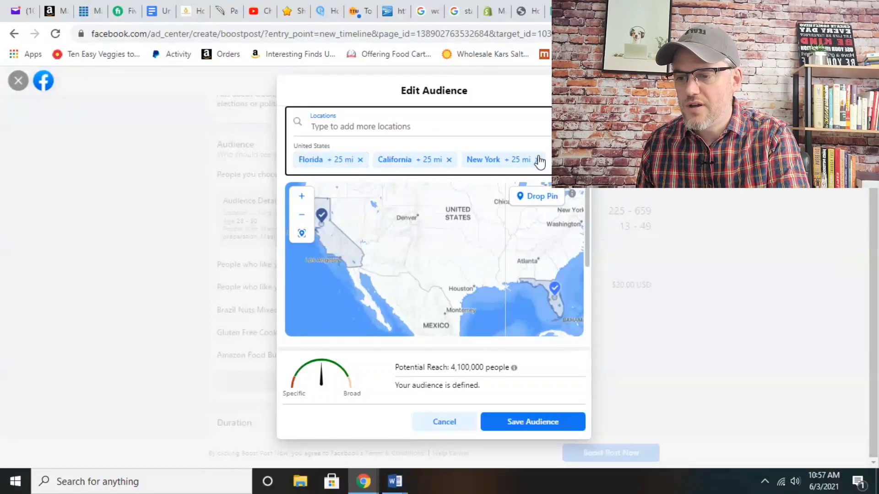
left_click(374, 124)
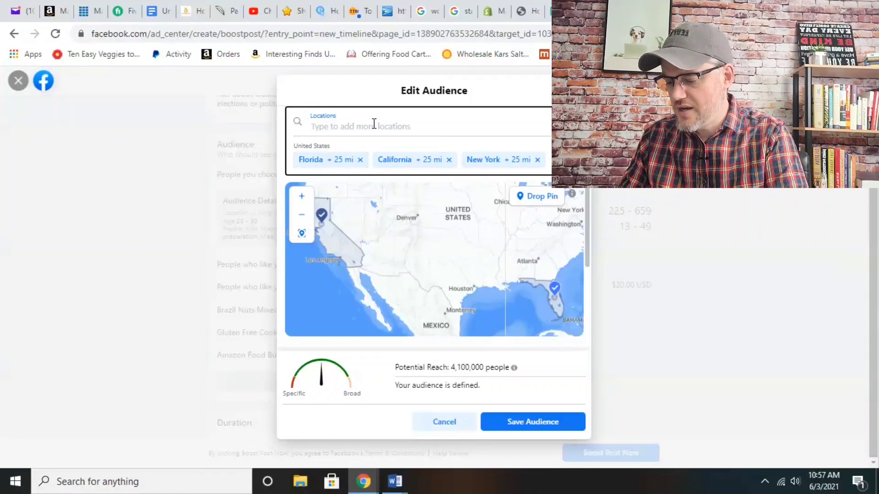
type("nevada")
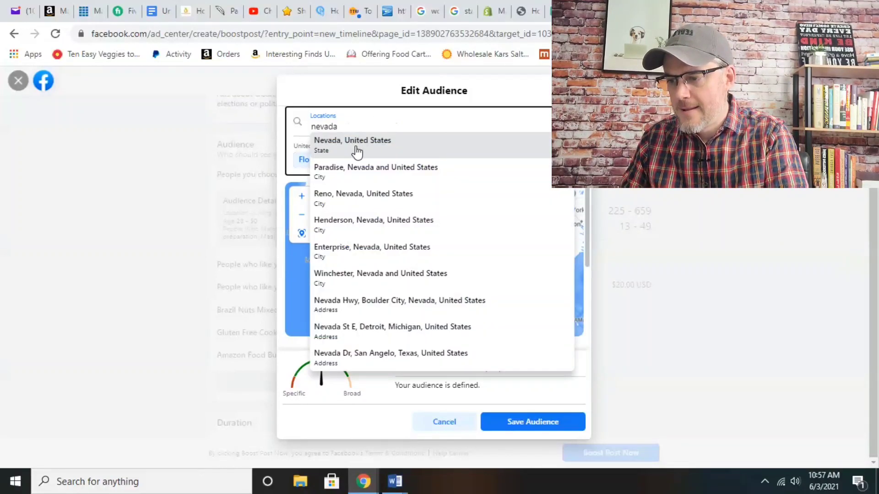
left_click(356, 151)
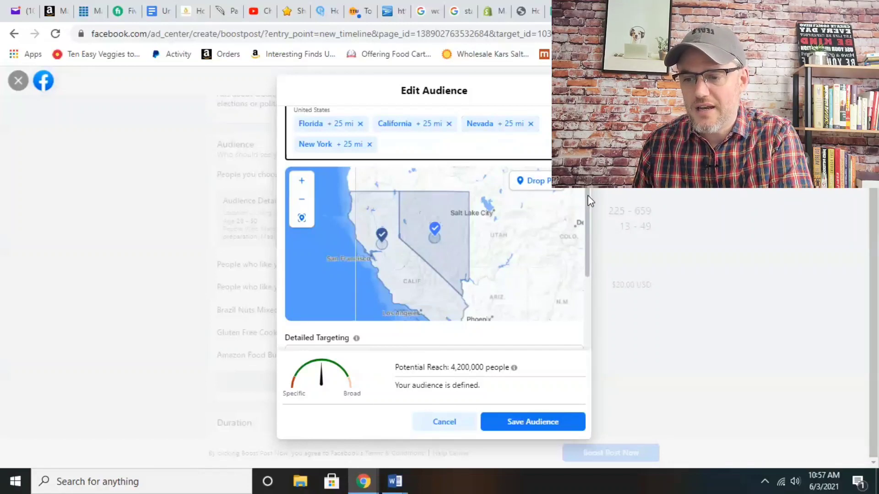
scroll(590, 201, "up", 3)
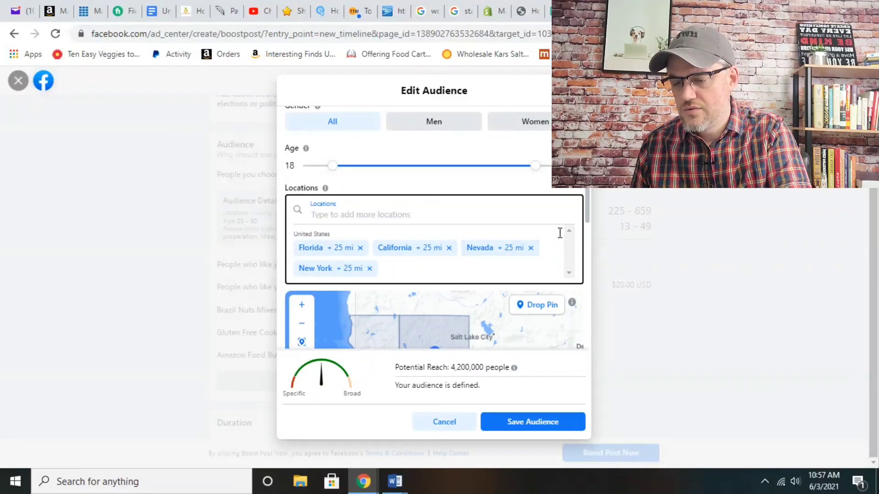
Step: Remove all existing interests from the audience's detailed targeting, from Low-carbohydrate diet through Prepackaged meal
left_click_drag(586, 210, 587, 341)
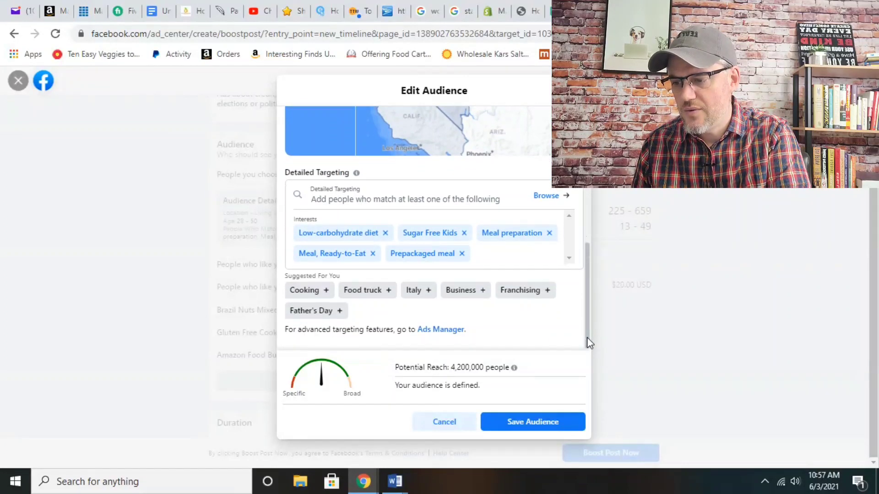
left_click(385, 233)
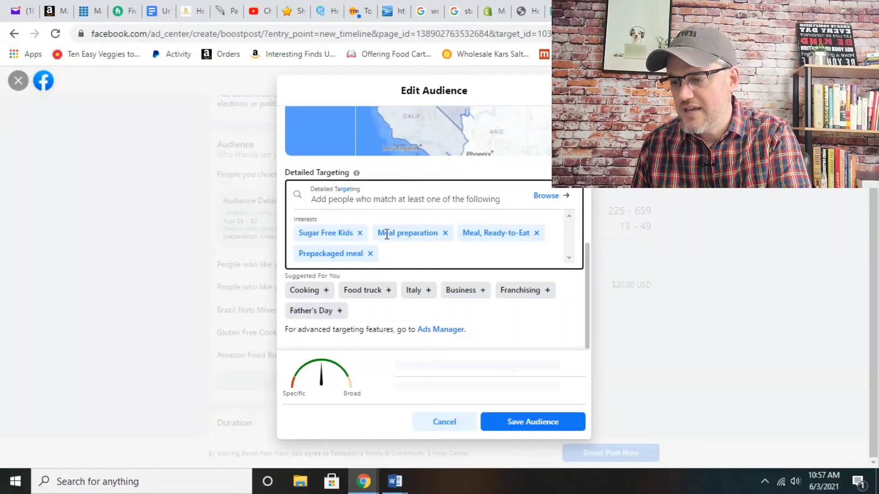
left_click(360, 233)
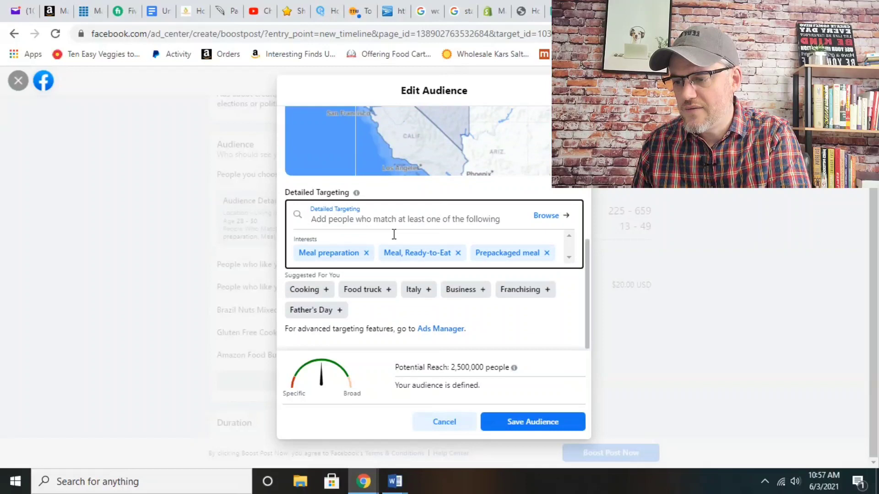
left_click(365, 252)
left_click(461, 253)
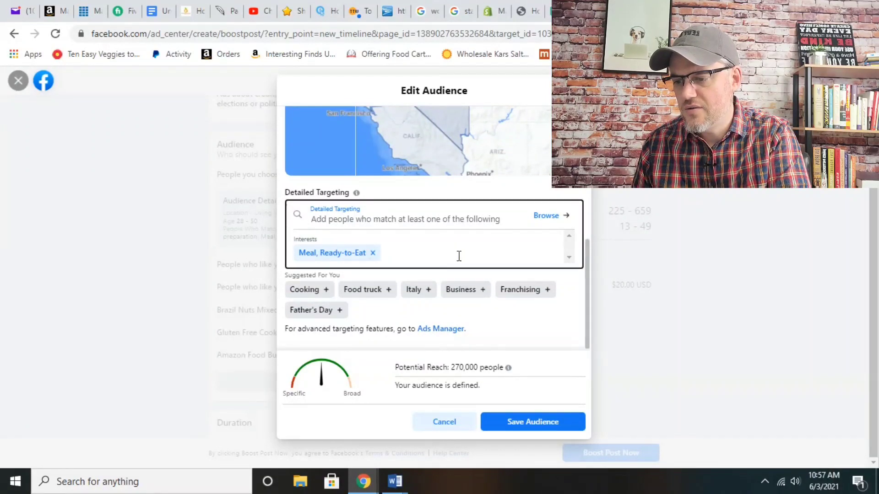
left_click(372, 253)
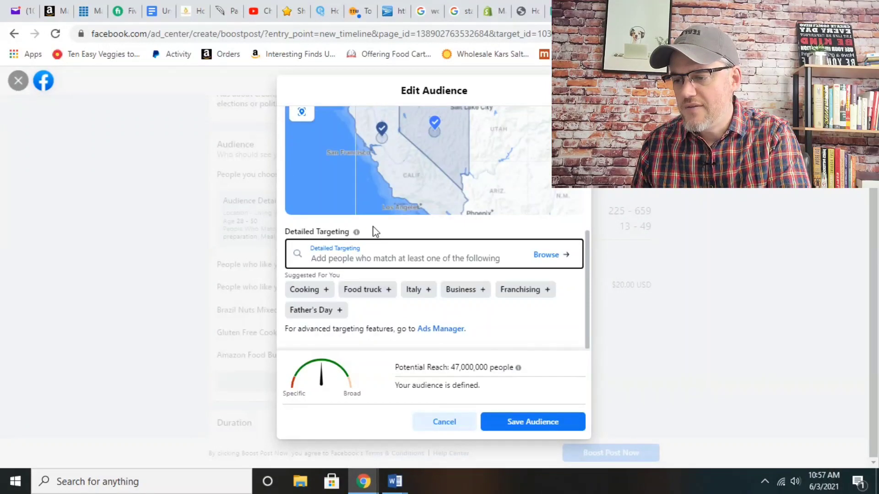
Step: Add the interests Coffee and Cappuccino to the audience's detailed targeting
type("co")
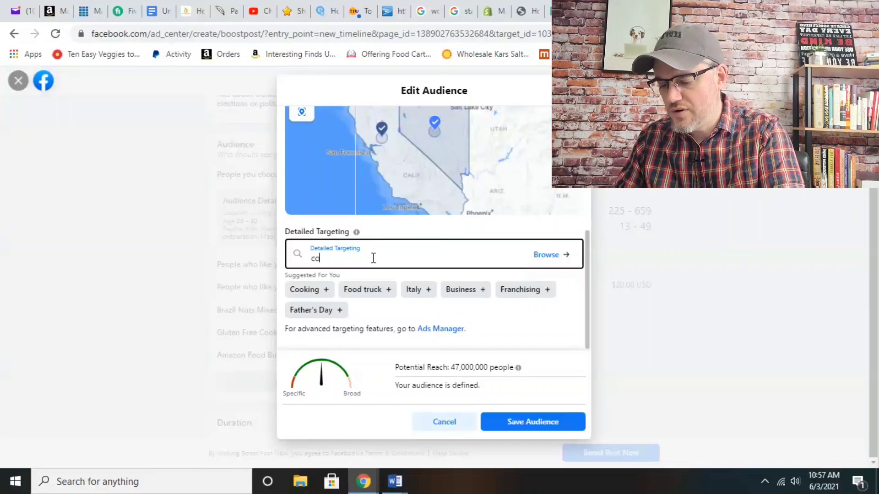
type("ffee")
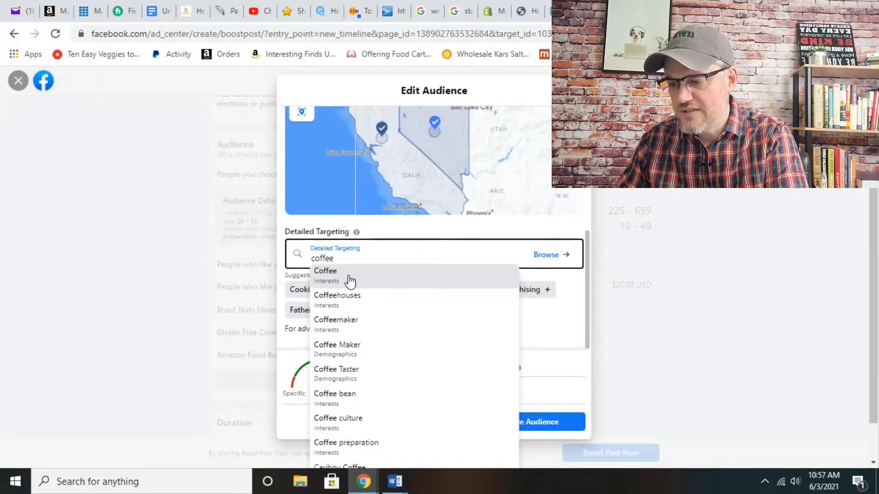
left_click(350, 281)
left_click(365, 261)
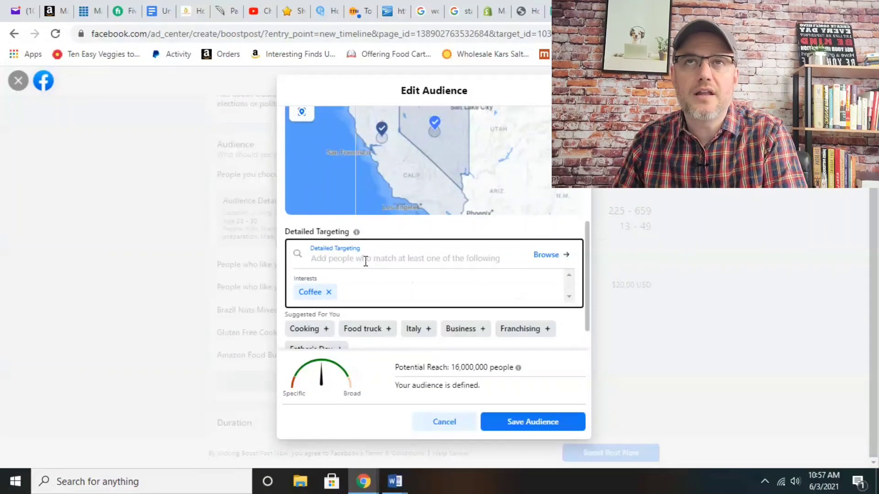
type("capp")
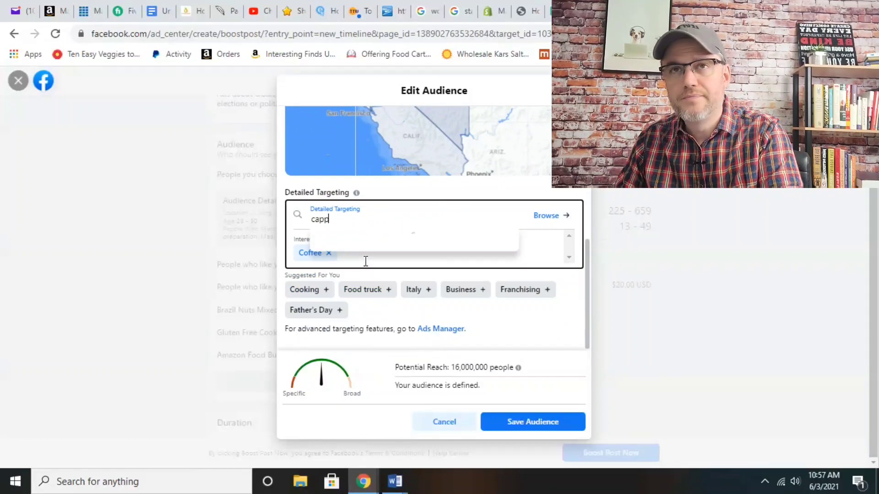
type("uccino")
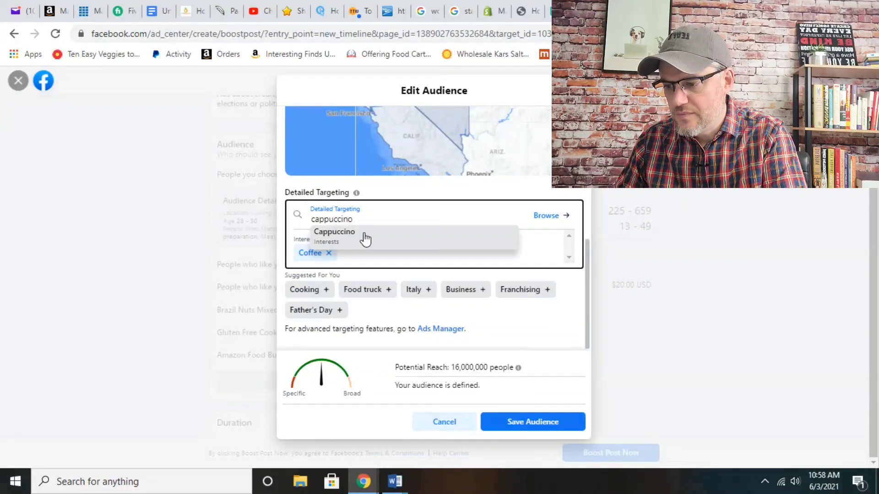
left_click(365, 239)
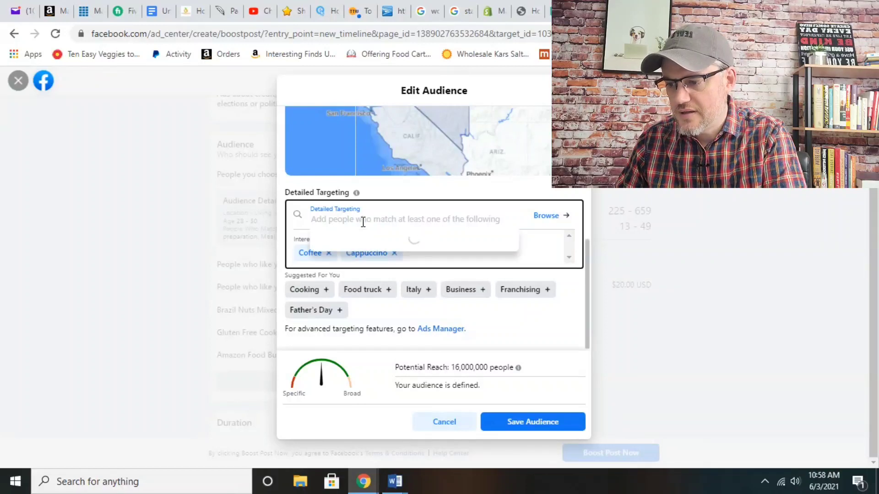
Step: Add the interests Starbucks and Coffeehouses to the audience's detailed targeting
type("starbucks")
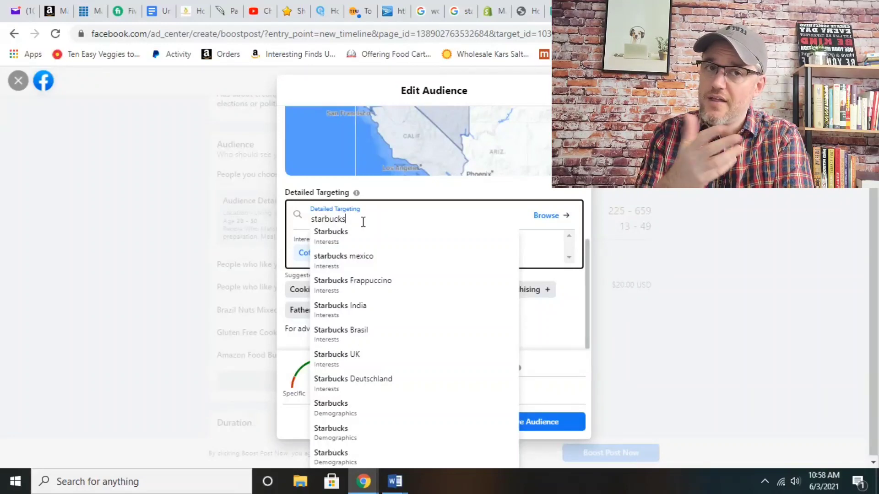
left_click(351, 238)
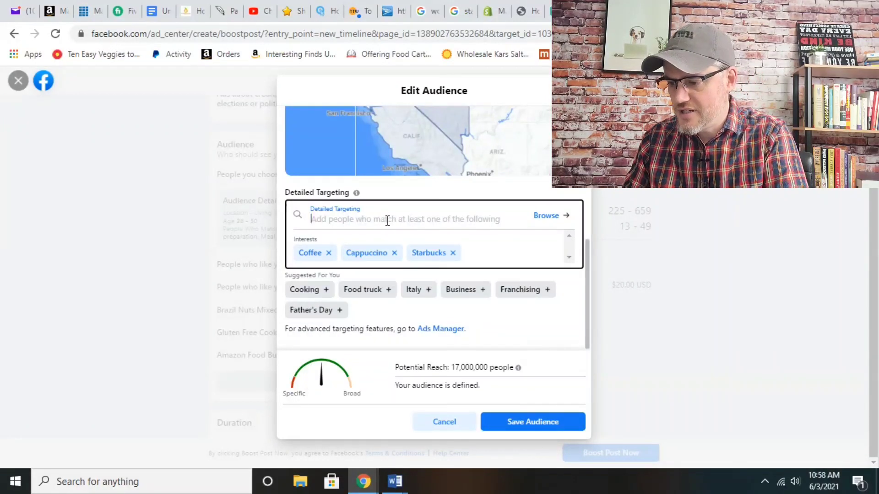
type("cof")
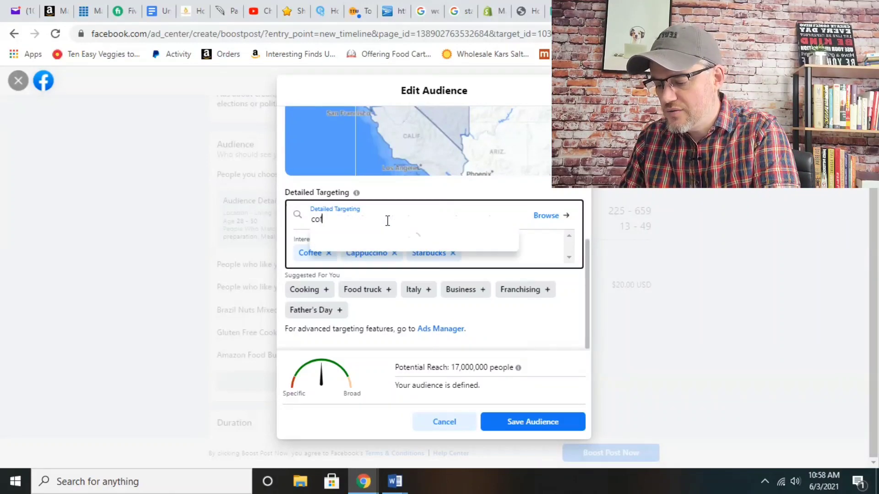
type("fee house")
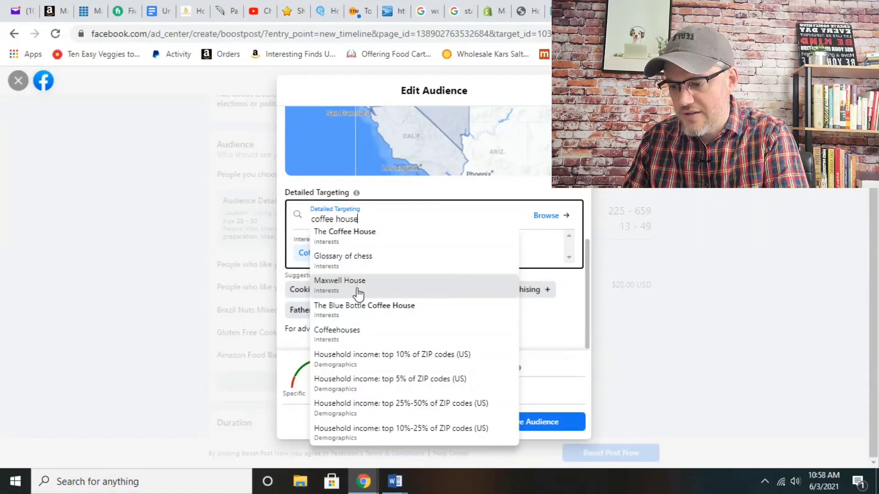
left_click(350, 341)
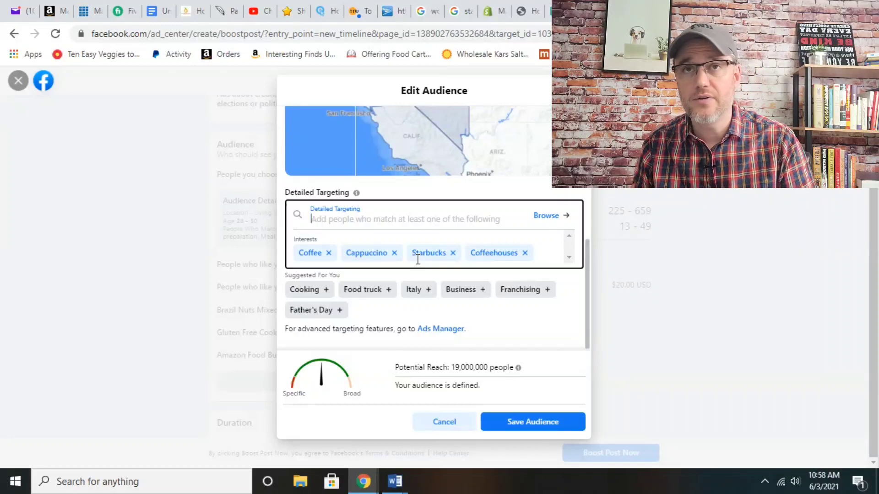
Step: Try to find a "brewed coffee" interest for the detailed targeting, and clear the search text
type("brewed")
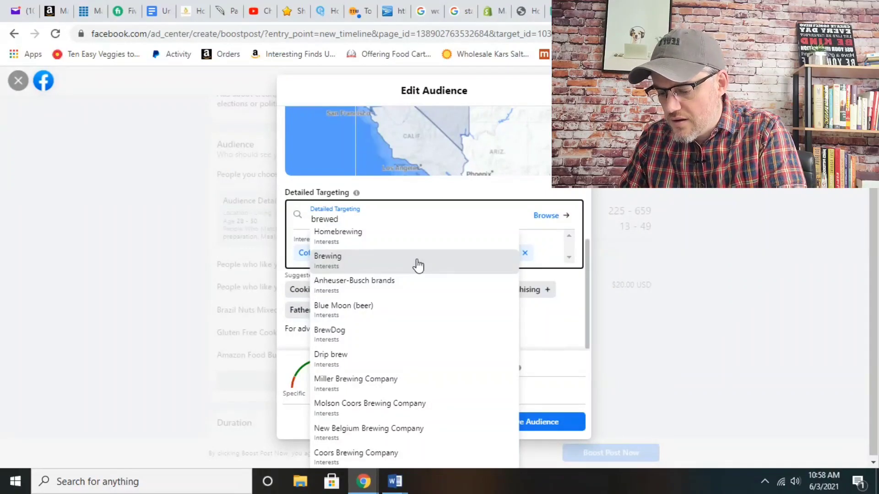
type(" coffee")
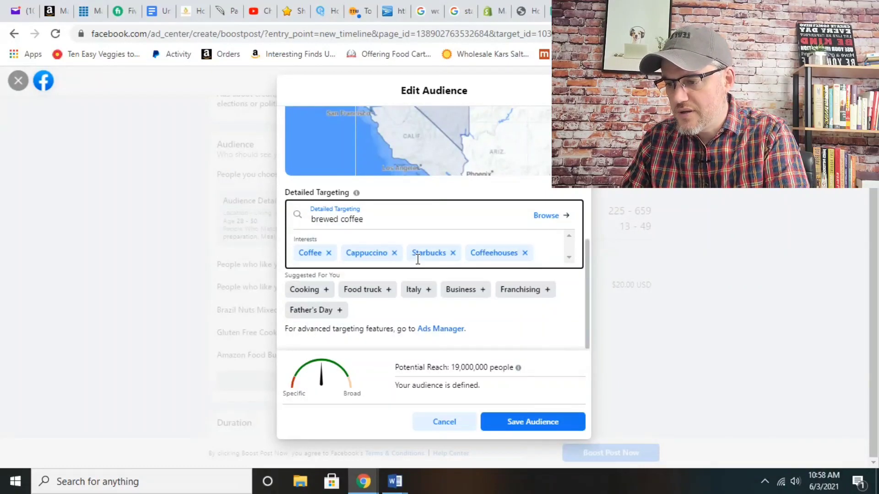
key("BackSpace")
key("BackSpace")
key("BackSpace")
key("BackSpace")
key("BackSpace")
key("BackSpace")
key("BackSpace")
key("BackSpace")
key("BackSpace")
key("BackSpace")
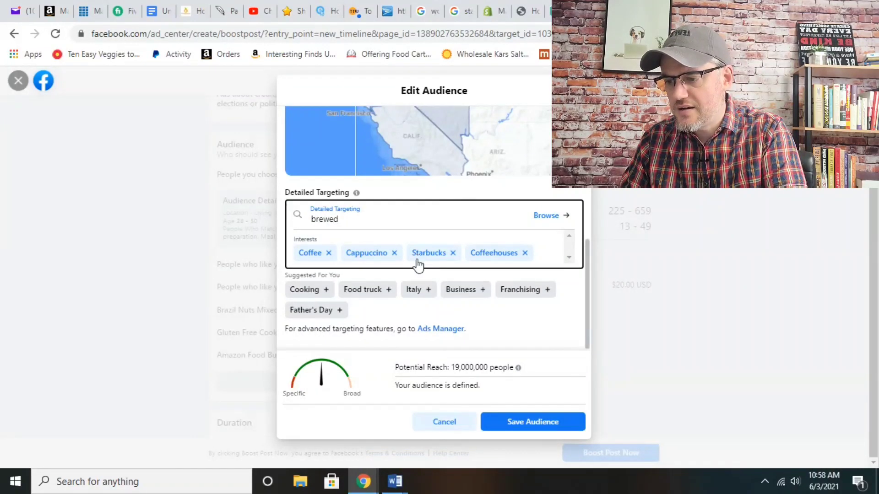
Step: Add the CAFE demographic and the interests Pastry and Cookie to the detailed targeting, and save the audience
type("cafe")
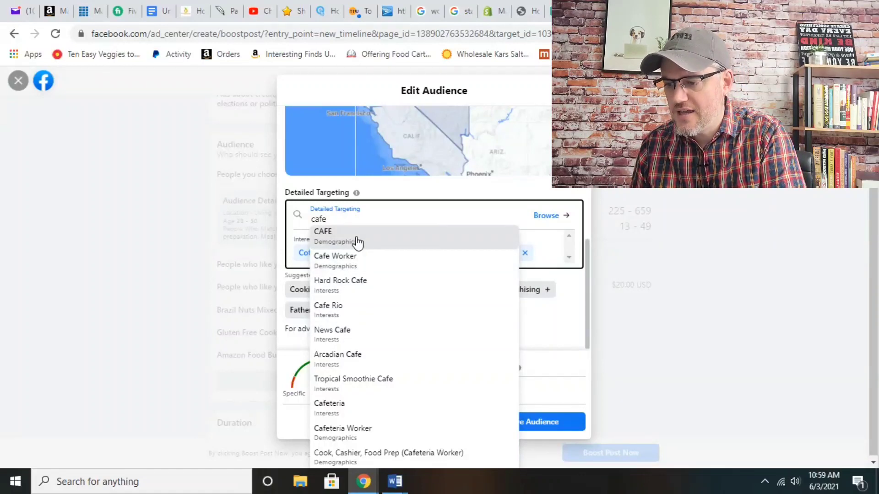
left_click(357, 243)
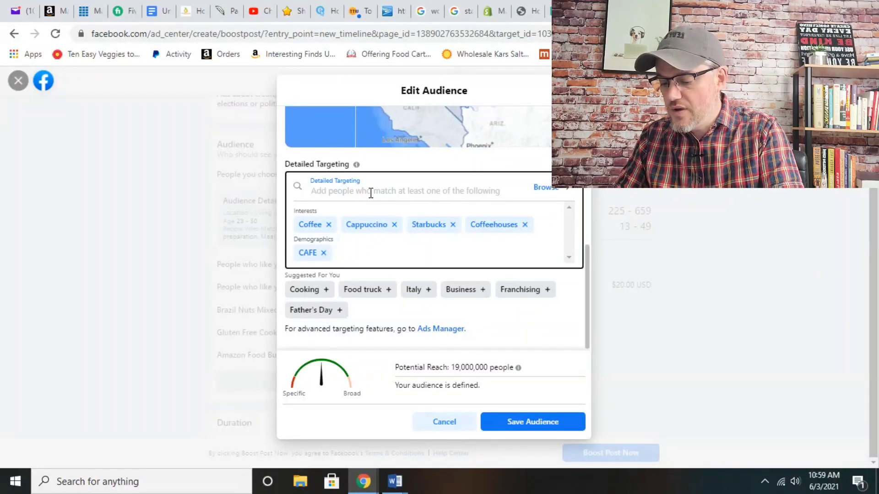
type("pastries")
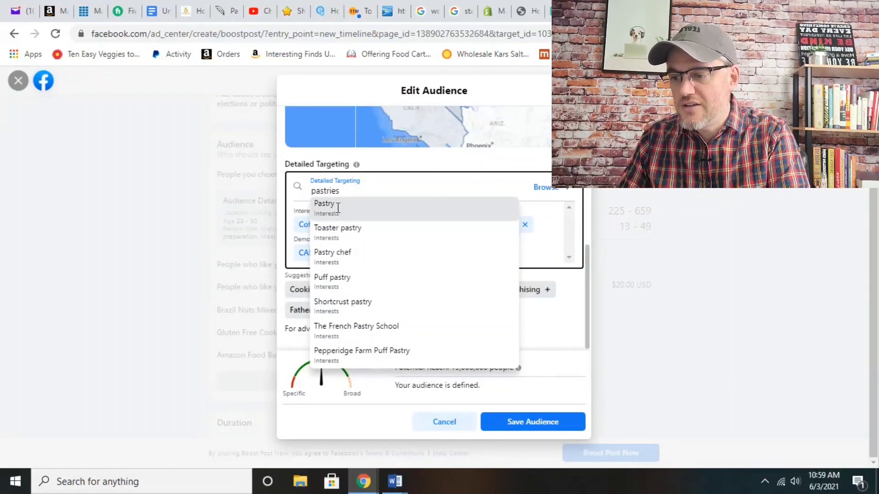
left_click(338, 209)
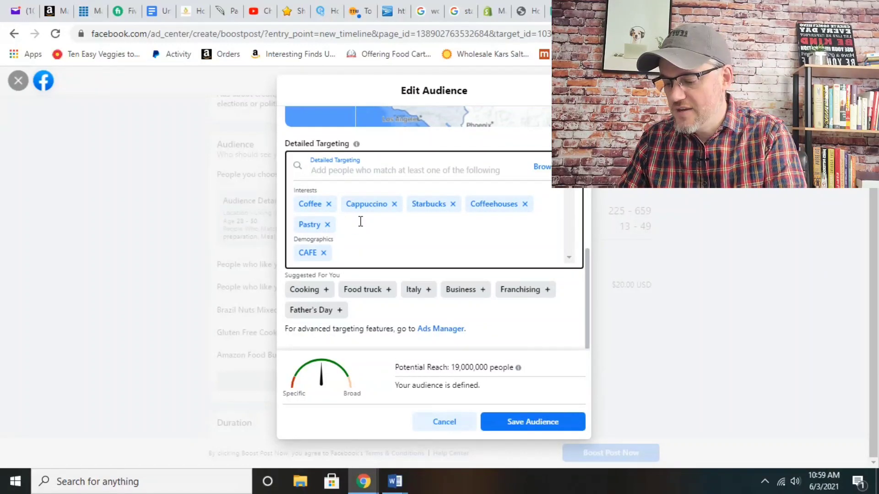
type("cookie")
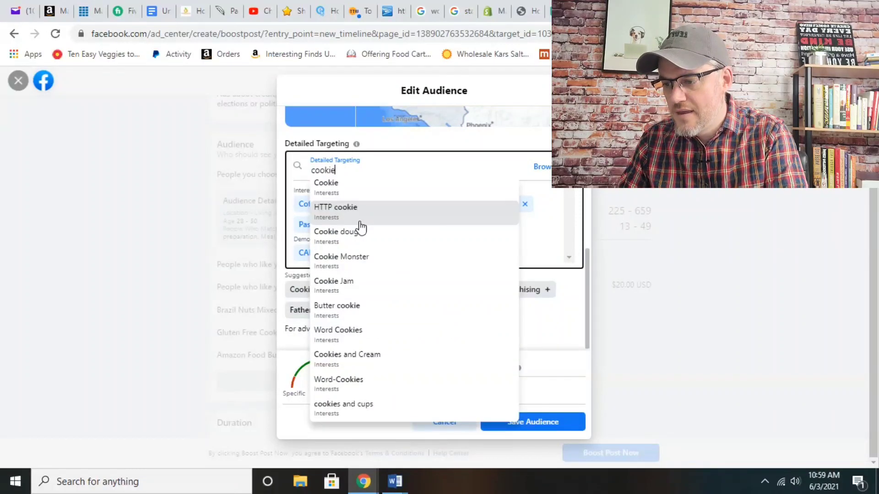
left_click(325, 189)
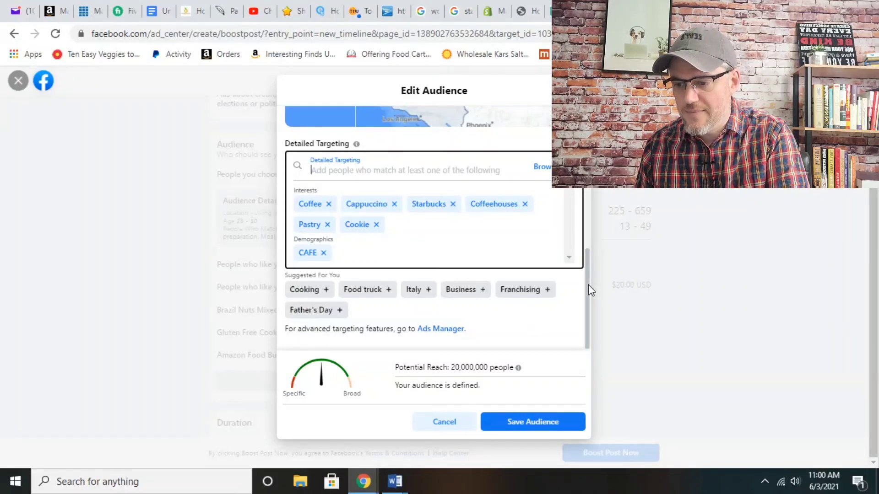
left_click(542, 421)
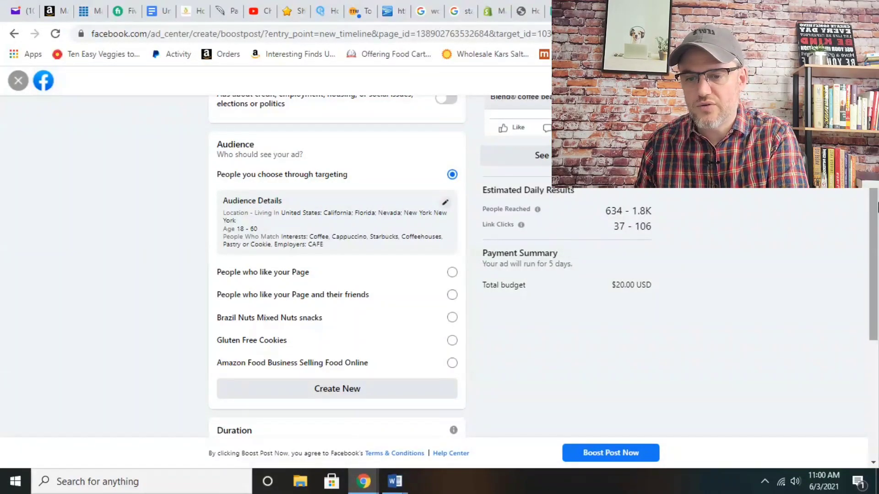
Step: Set the boost's total budget to $30.00 and check the estimated number of people reached per day
left_click_drag(874, 212, 874, 305)
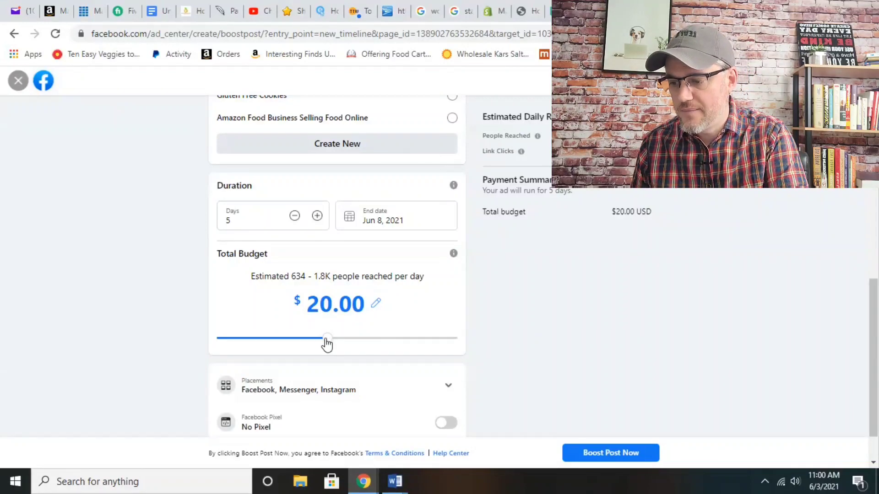
left_click_drag(327, 344, 346, 345)
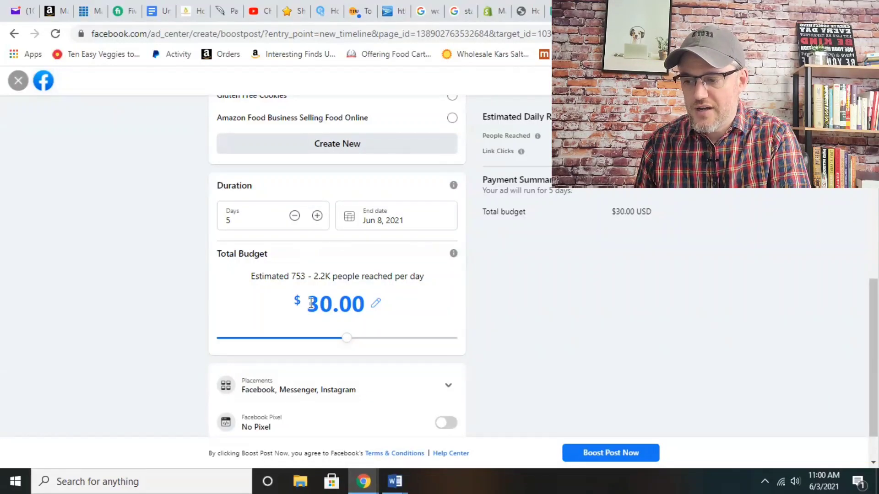
left_click_drag(293, 276, 336, 275)
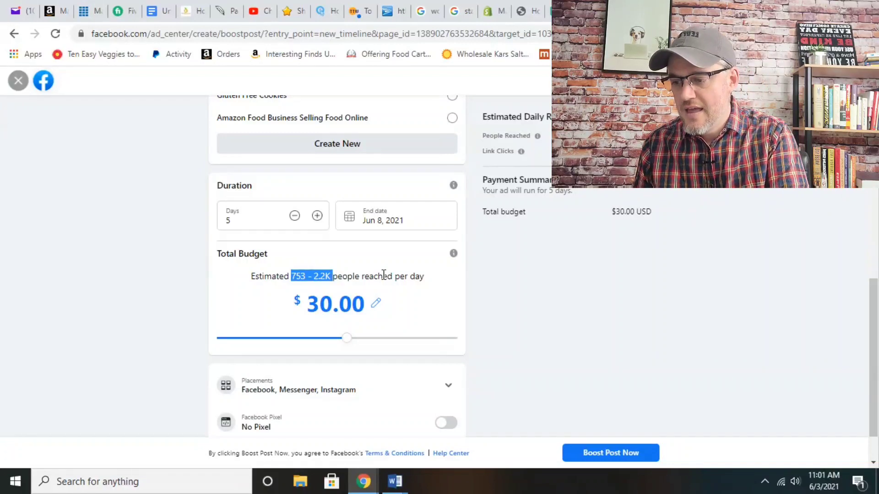
left_click(548, 293)
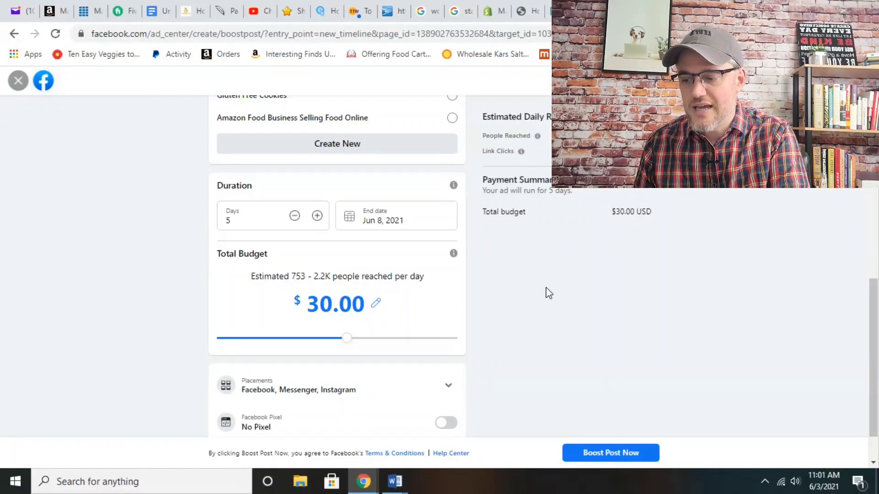
Step: Exclude Messenger from the ad placements, keeping Facebook and Instagram, and return to the audience details
scroll(877, 302, "down", 2)
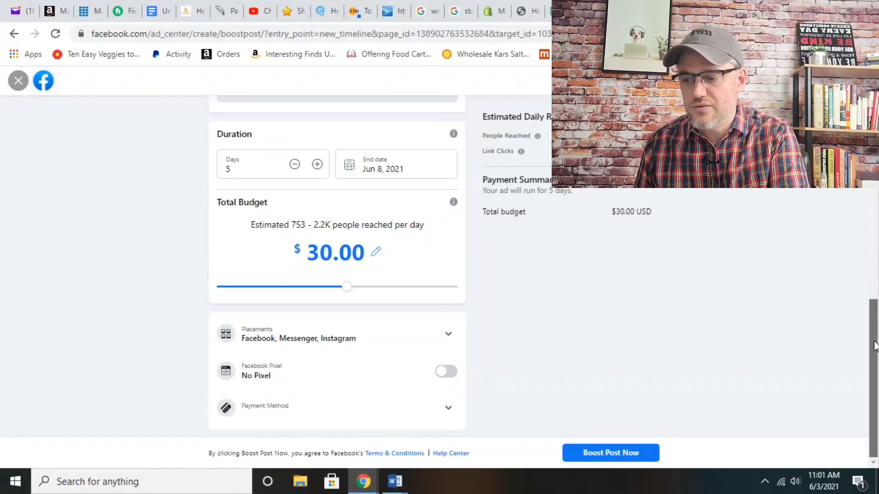
left_click(452, 338)
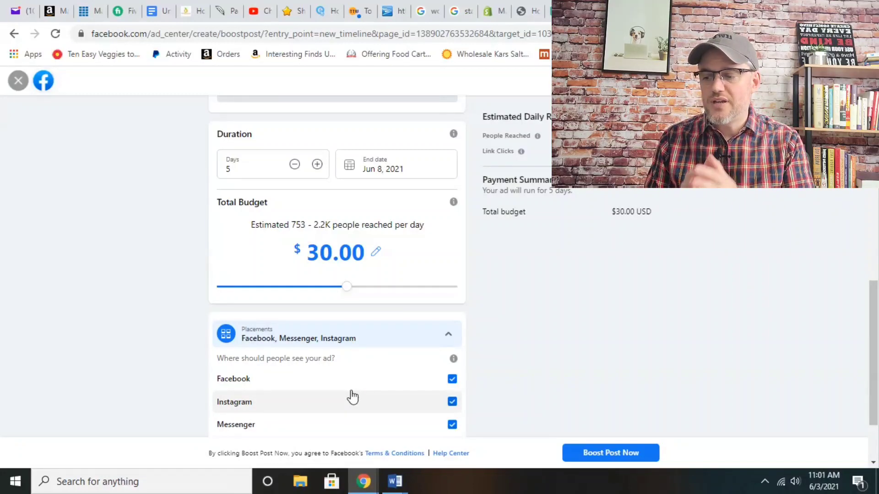
left_click(452, 425)
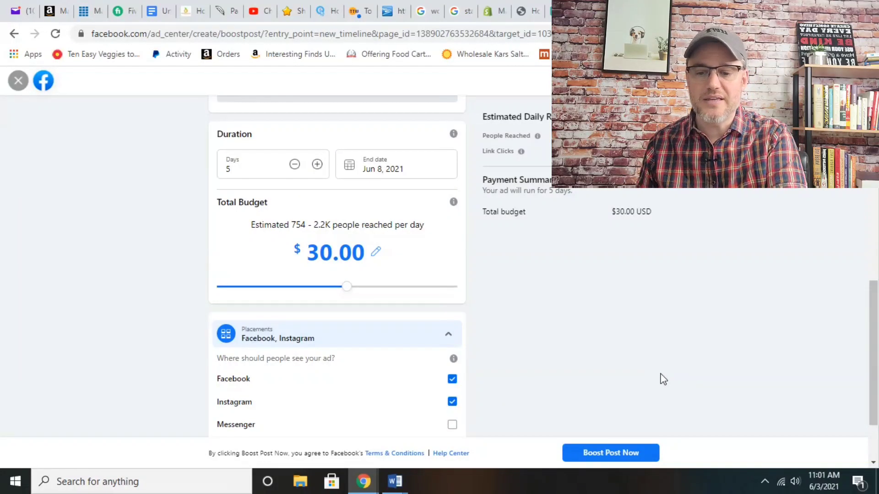
left_click_drag(875, 310, 876, 214)
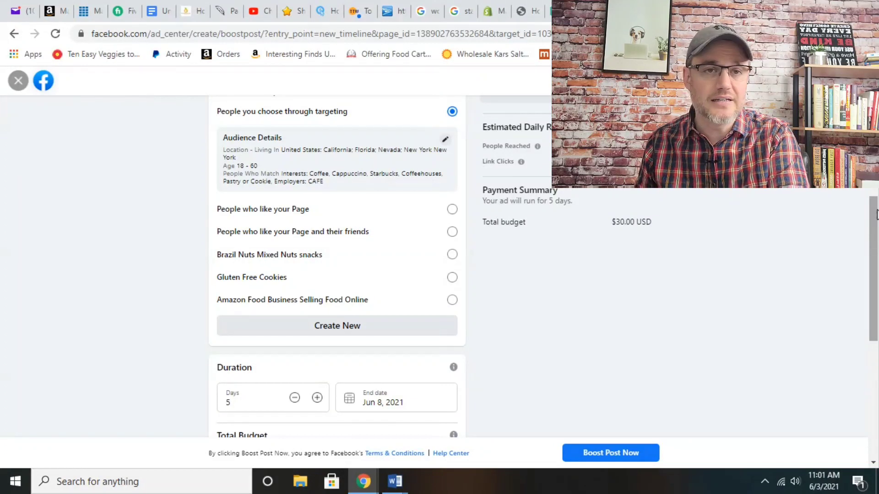